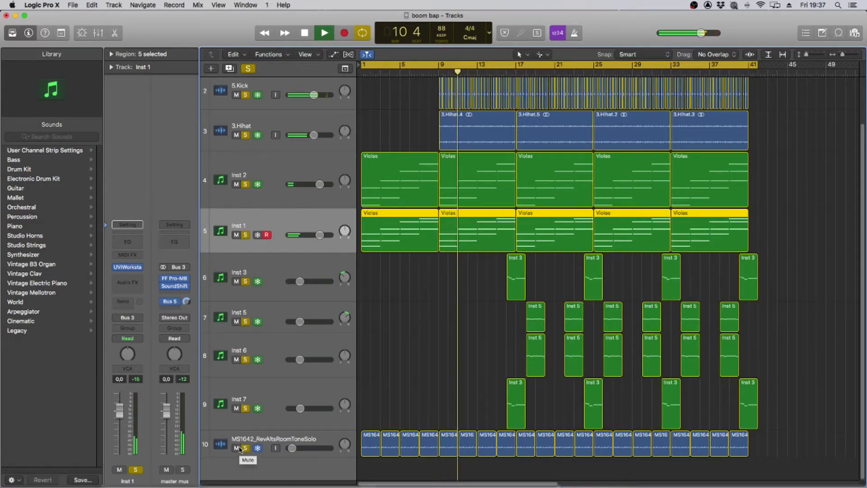
{"action": "scroll", "coordinate": [239, 446], "scroll_direction": "up", "scroll_amount": 3}
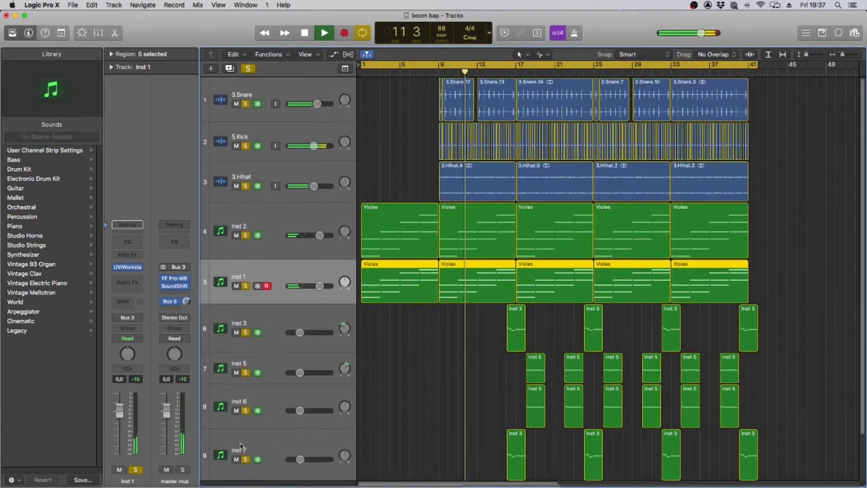
{"action": "scroll", "coordinate": [238, 448], "scroll_direction": "down", "scroll_amount": 3}
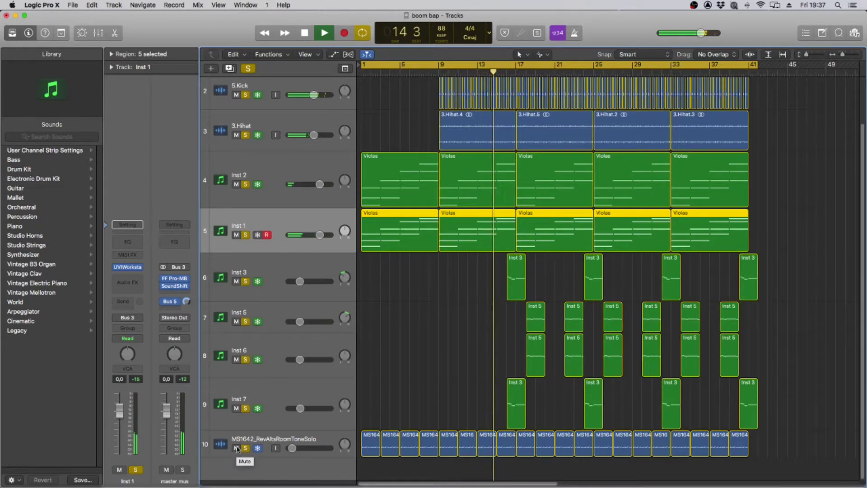
{"action": "scroll", "coordinate": [449, 381], "scroll_direction": "up", "scroll_amount": 1}
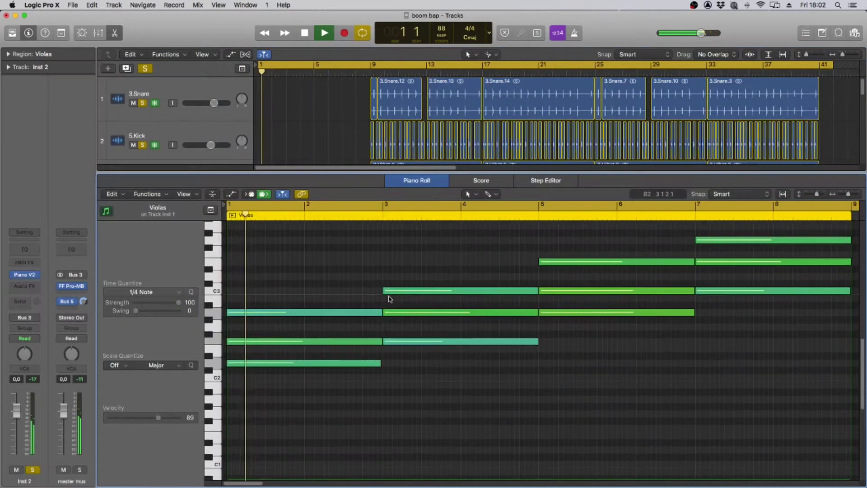
{"action": "scroll", "coordinate": [388, 299], "scroll_direction": "up", "scroll_amount": 2}
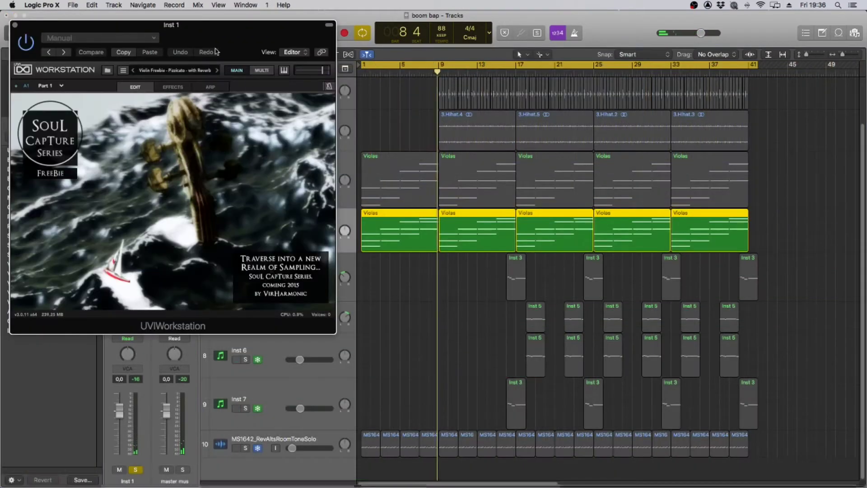
Step: Show the multi mixer of Inst 1's UVIWorkstation, choose MIDI channel 1 for the Viby, Water Pluck and Spiccato Rythm parts, and close the plug-in
{"action": "left_click", "coordinate": [262, 70]}
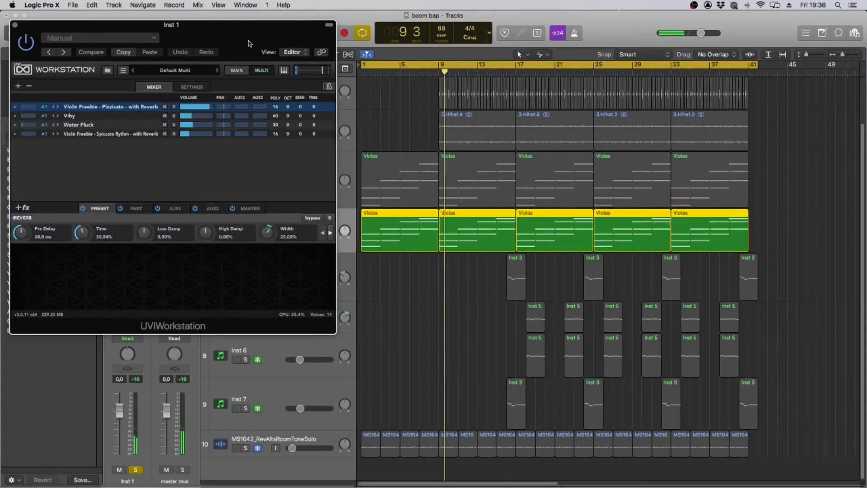
{"action": "left_click_drag", "start_coordinate": [248, 44], "coordinate": [728, 122]}
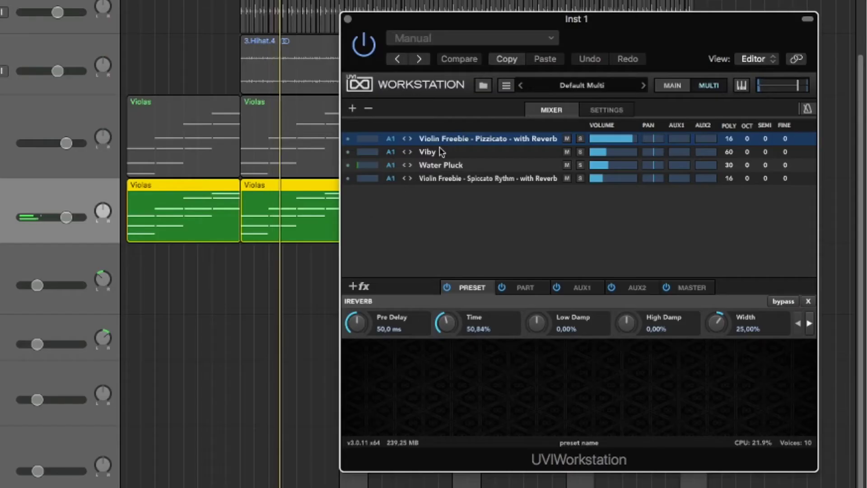
{"action": "left_click", "coordinate": [391, 152]}
{"action": "left_click", "coordinate": [393, 158]}
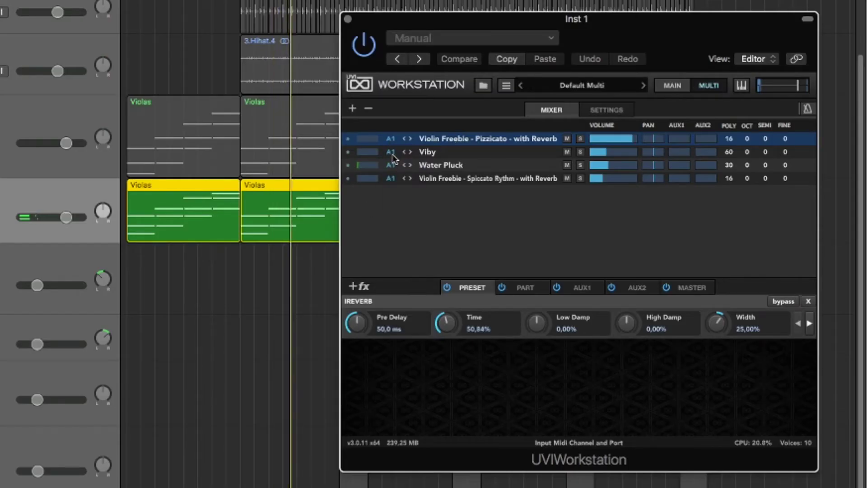
{"action": "left_click", "coordinate": [391, 165]}
{"action": "left_click", "coordinate": [392, 170]}
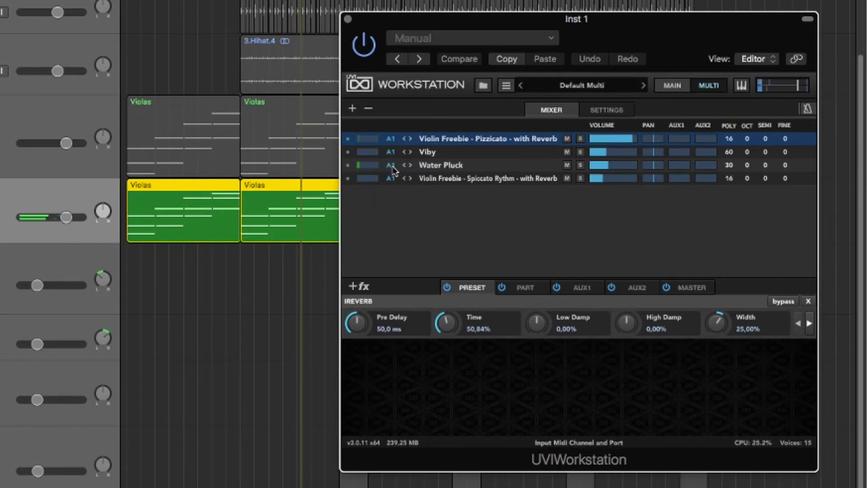
{"action": "left_click", "coordinate": [395, 171]}
{"action": "left_click", "coordinate": [397, 185]}
{"action": "left_click", "coordinate": [391, 179]}
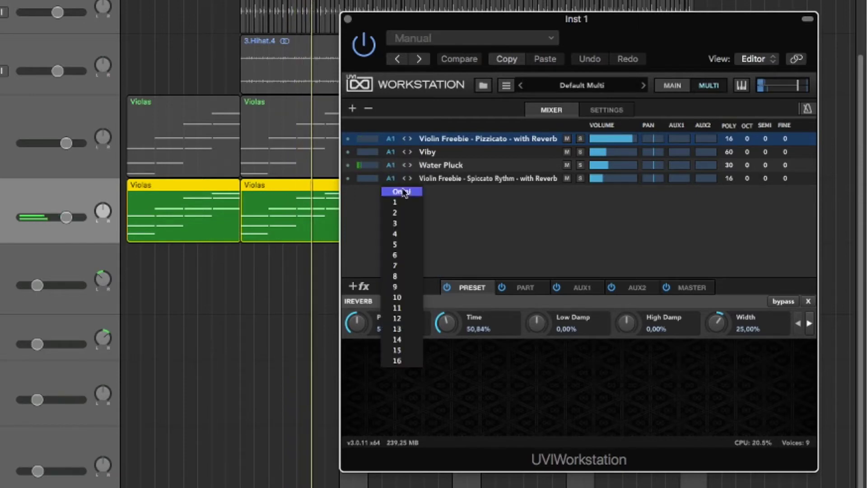
{"action": "left_click", "coordinate": [396, 202]}
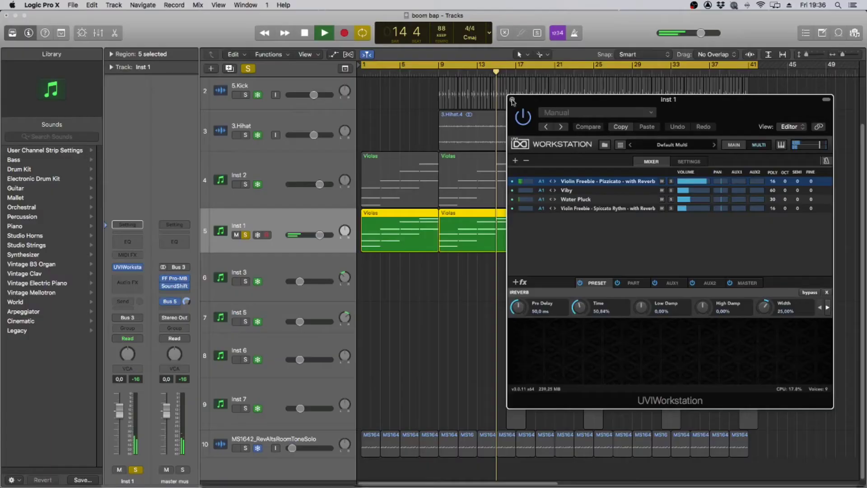
{"action": "left_click", "coordinate": [348, 19]}
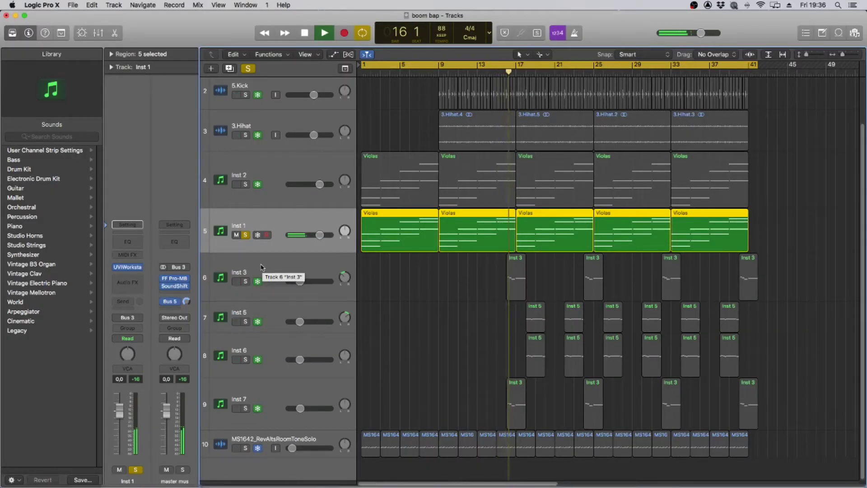
Step: Solo Inst 2 alongside Inst 1, briefly muting and unmuting Inst 1 to compare the two layers
{"action": "left_click", "coordinate": [245, 184]}
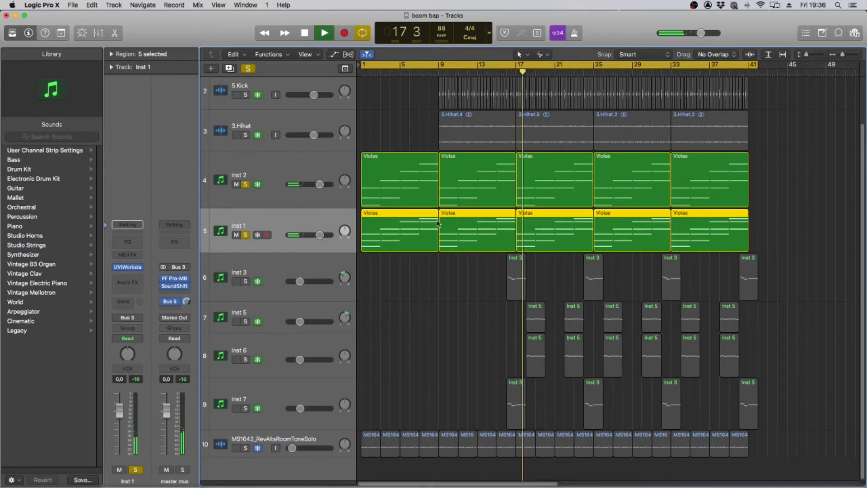
{"action": "left_click", "coordinate": [236, 236]}
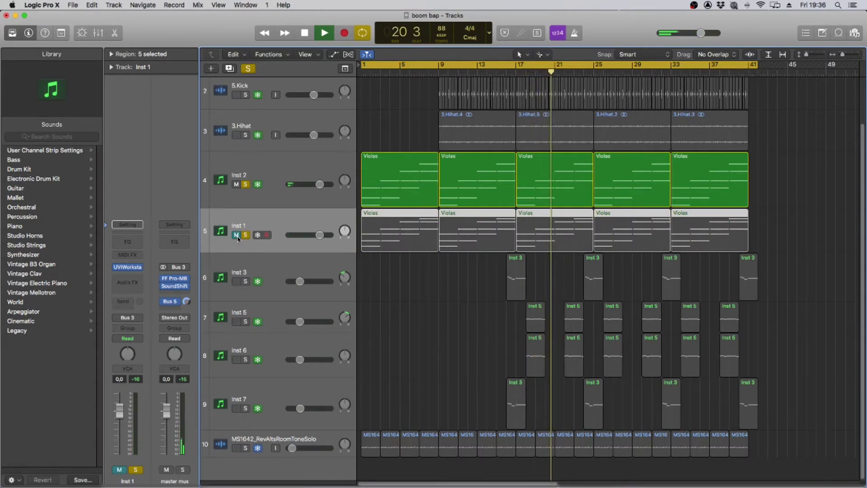
{"action": "left_click", "coordinate": [237, 234]}
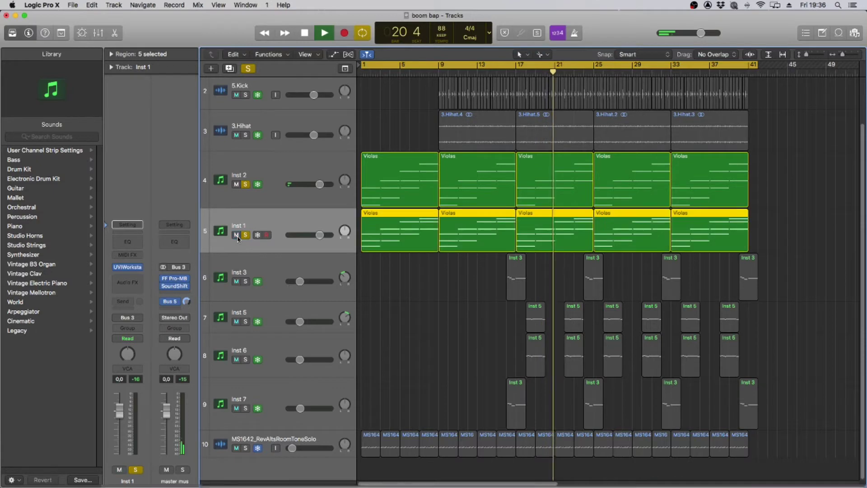
Step: Restart playback from the beginning and solo the Hihat, Kick and Snare tracks along with the melodies
{"action": "left_click", "coordinate": [245, 135]}
{"action": "key", "text": "Return"}
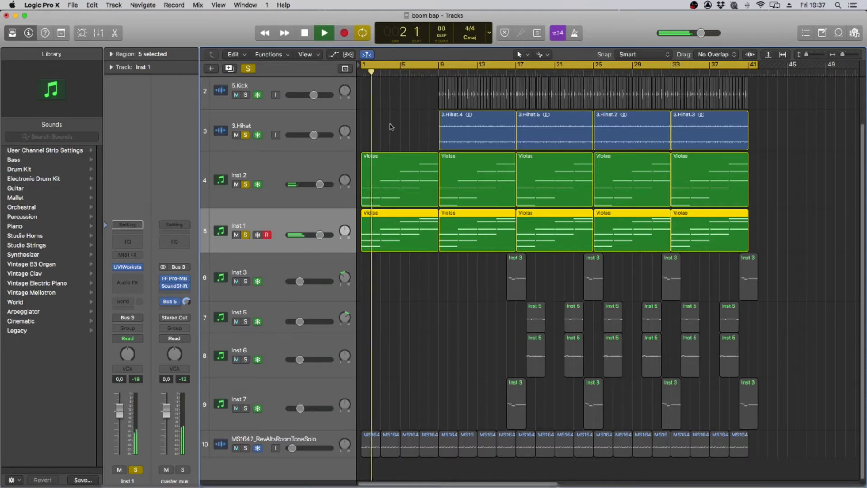
{"action": "left_click", "coordinate": [246, 135]}
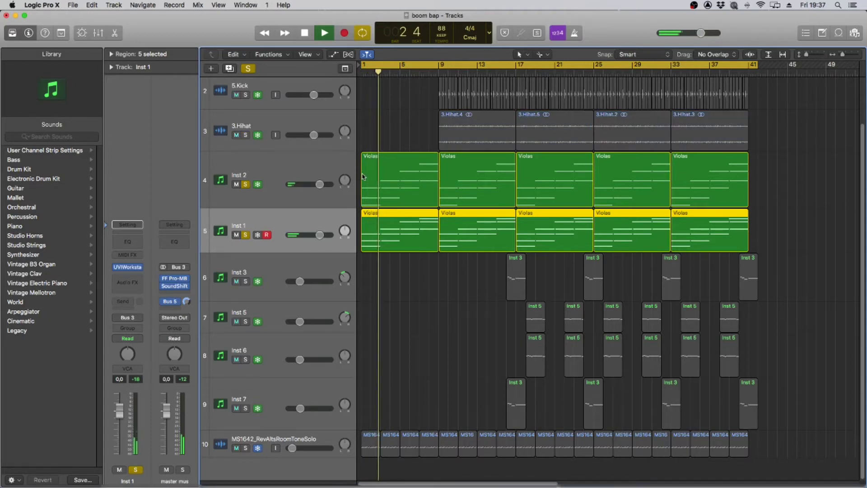
{"action": "scroll", "coordinate": [362, 176], "scroll_direction": "up", "scroll_amount": 3}
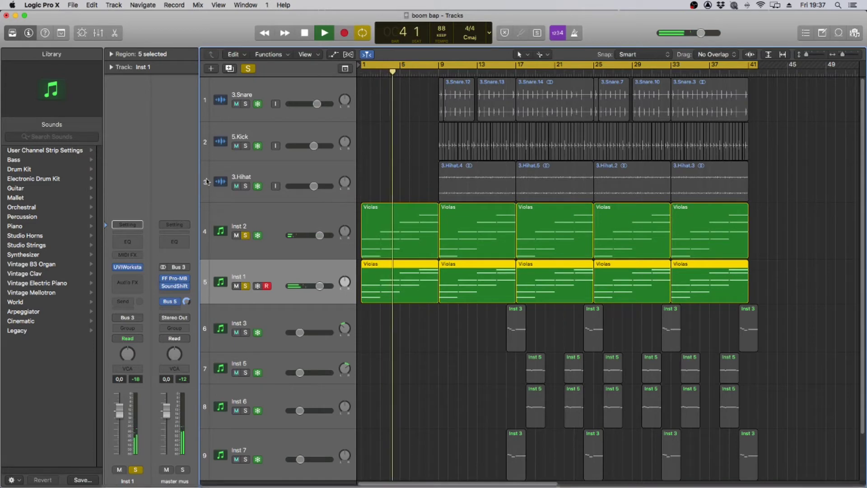
{"action": "left_click", "coordinate": [245, 186]}
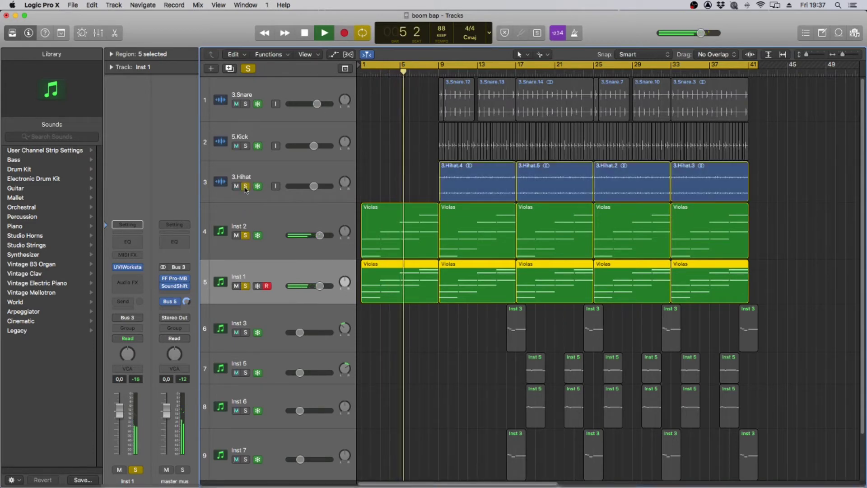
{"action": "left_click", "coordinate": [245, 145]}
{"action": "left_click", "coordinate": [245, 104]}
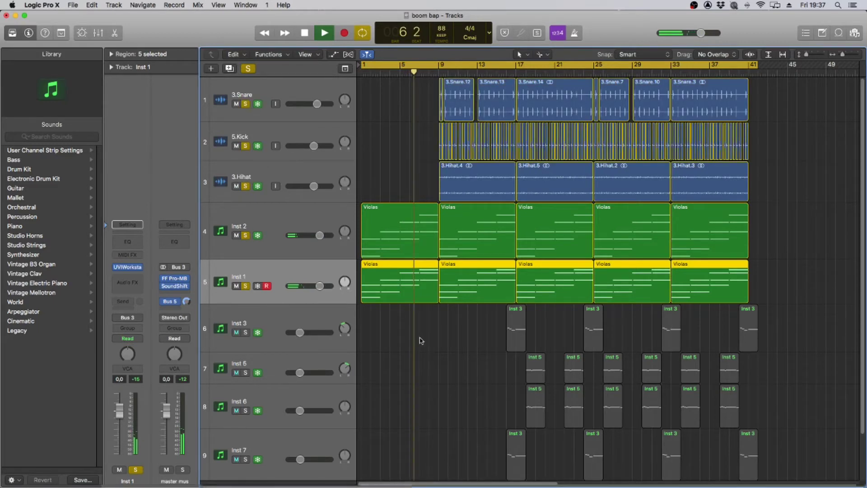
Step: Solo the remaining tracks as well: Inst 3, Inst 5, Inst 6, Inst 7 and MS1642_RevAltsRoomToneSolo
{"action": "scroll", "coordinate": [260, 279], "scroll_direction": "down", "scroll_amount": 3}
{"action": "left_click", "coordinate": [245, 281]}
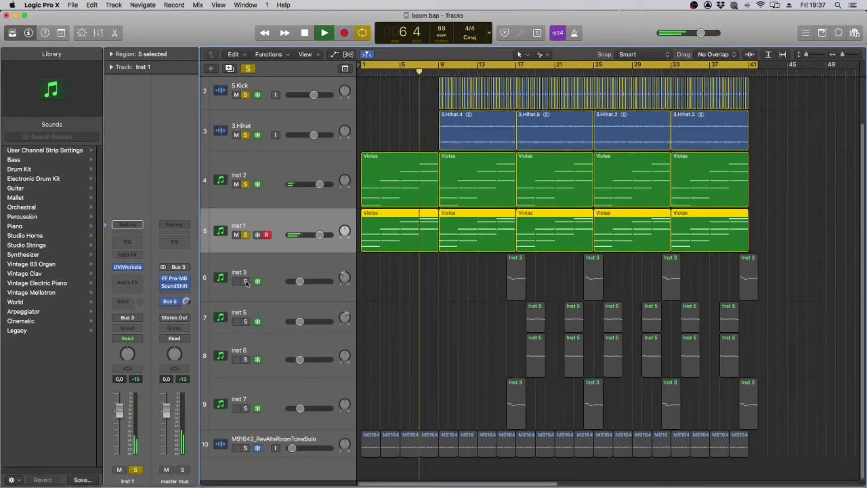
{"action": "left_click", "coordinate": [246, 321]}
{"action": "left_click", "coordinate": [246, 360]}
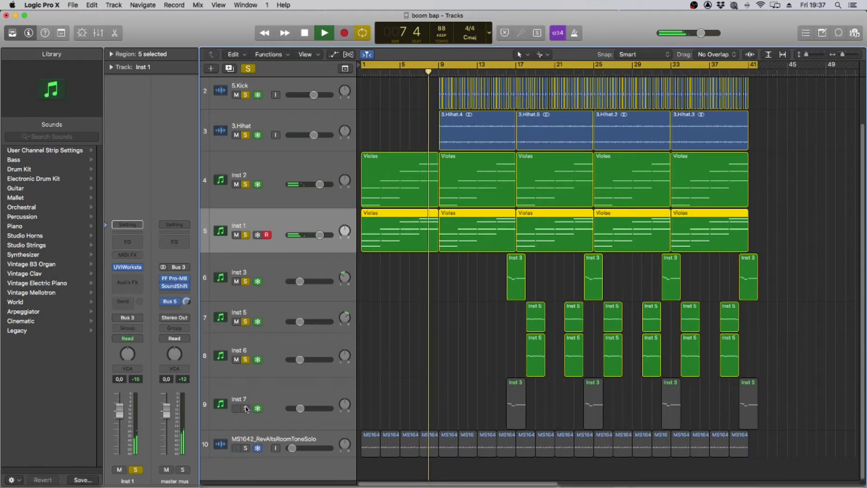
{"action": "left_click", "coordinate": [246, 409]}
{"action": "left_click", "coordinate": [245, 448]}
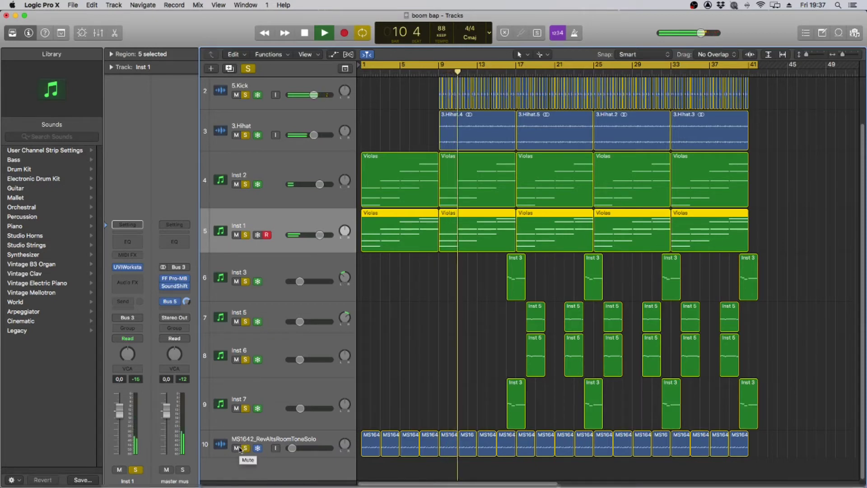
{"action": "scroll", "coordinate": [240, 446], "scroll_direction": "up", "scroll_amount": 2}
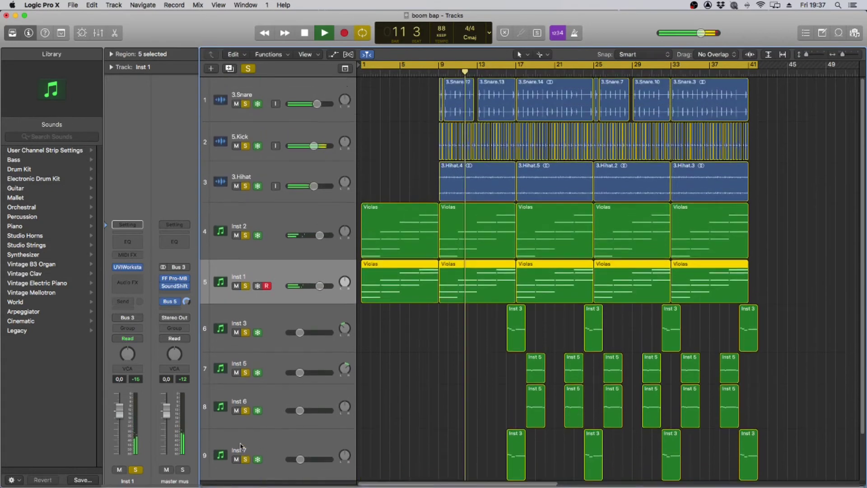
{"action": "scroll", "coordinate": [239, 448], "scroll_direction": "down", "scroll_amount": 2}
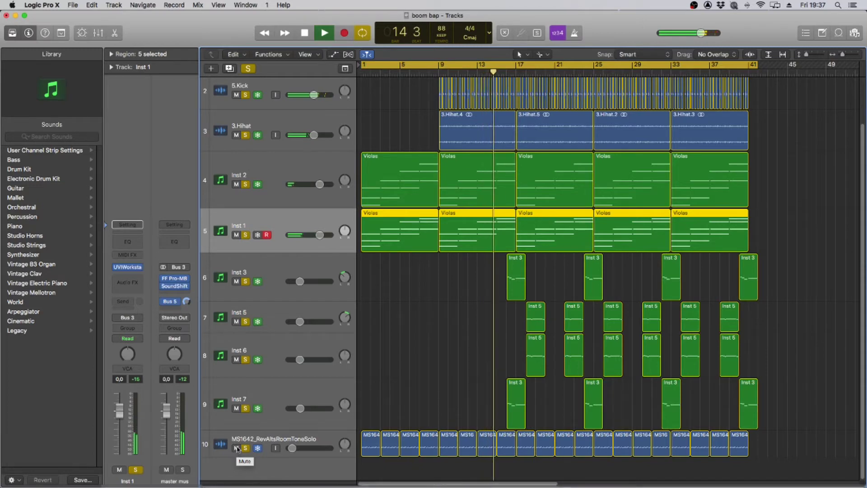
{"action": "scroll", "coordinate": [449, 382], "scroll_direction": "up", "scroll_amount": 2}
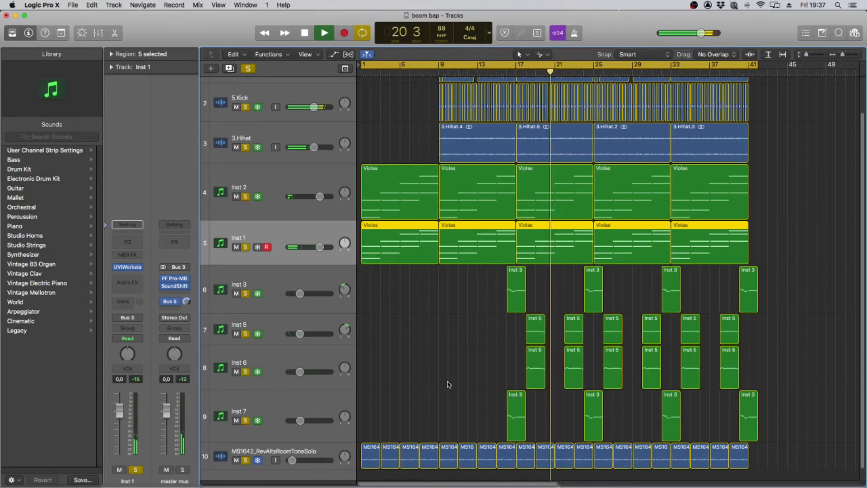
Step: Open the mixer, play from the beginning, and clear all track solos so only the master mus bus is soloed
{"action": "key", "text": "x"}
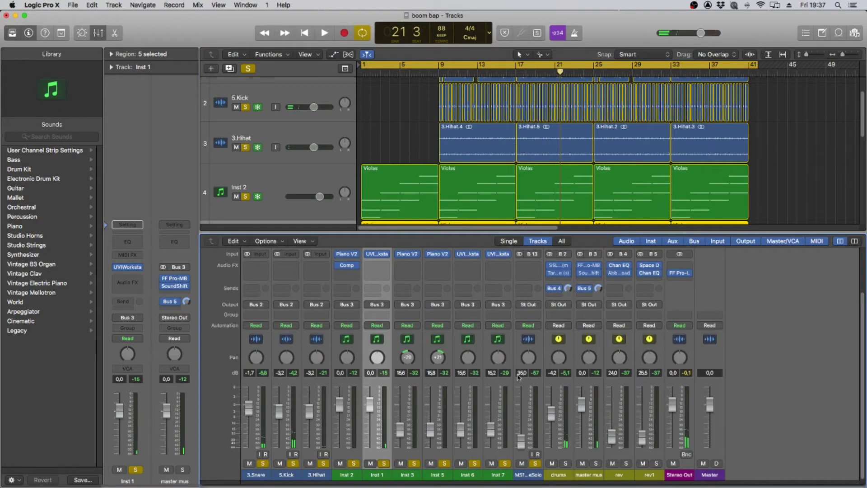
{"action": "key", "text": "Return"}
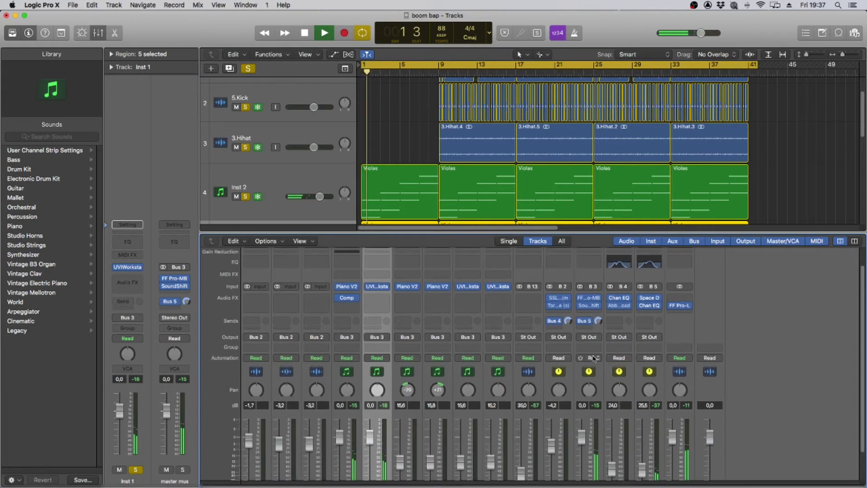
{"action": "left_click", "coordinate": [596, 463]}
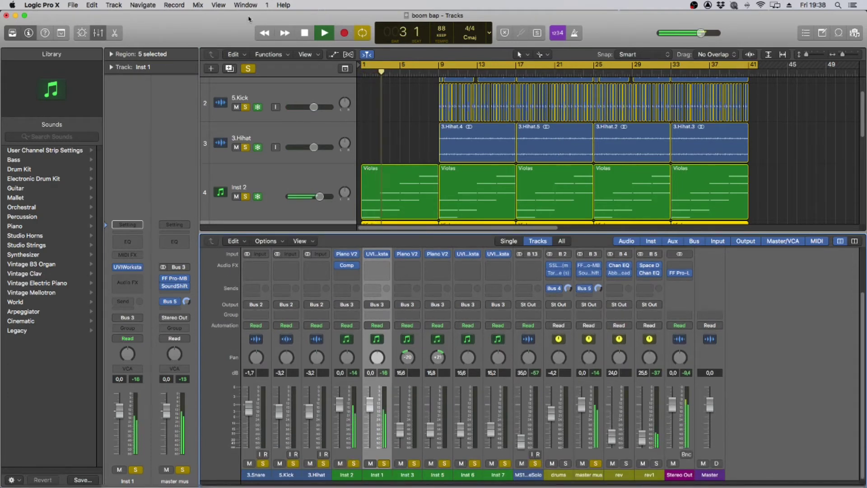
{"action": "left_click", "coordinate": [249, 69]}
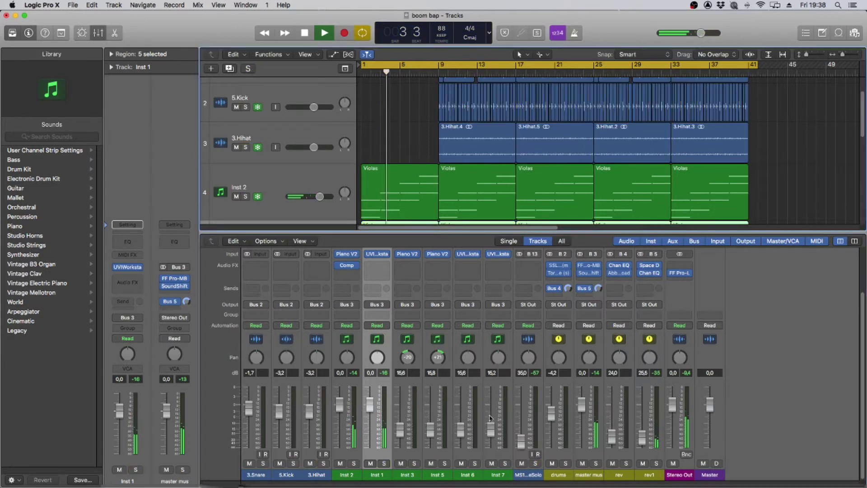
{"action": "left_click", "coordinate": [596, 463]}
Step: Open the SoundShifter Pitch plug-in on the master mus bus and place its window over the middle of the project
{"action": "scroll", "coordinate": [586, 315], "scroll_direction": "up", "scroll_amount": 3}
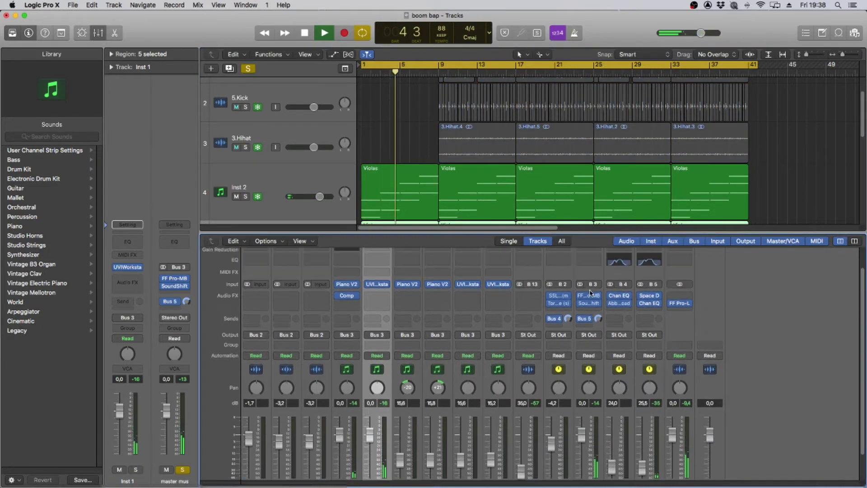
{"action": "left_click", "coordinate": [590, 303]}
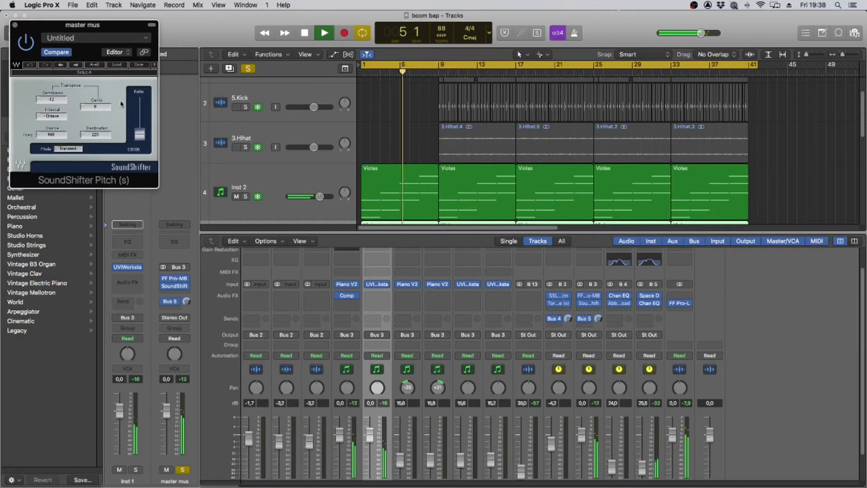
{"action": "left_click_drag", "start_coordinate": [95, 26], "coordinate": [515, 170]}
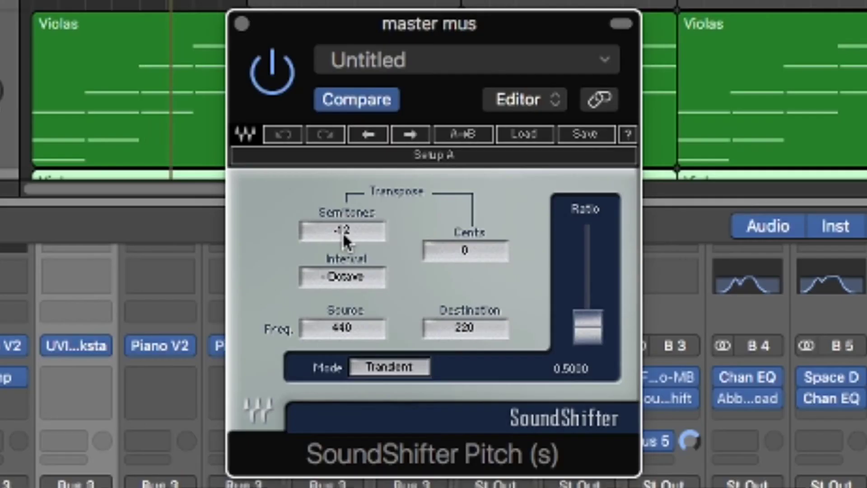
Step: Audition the melody bus with the SoundShifter transposition at 0 semitones and return it to -12 semitones
{"action": "left_click_drag", "start_coordinate": [476, 247], "coordinate": [475, 233]}
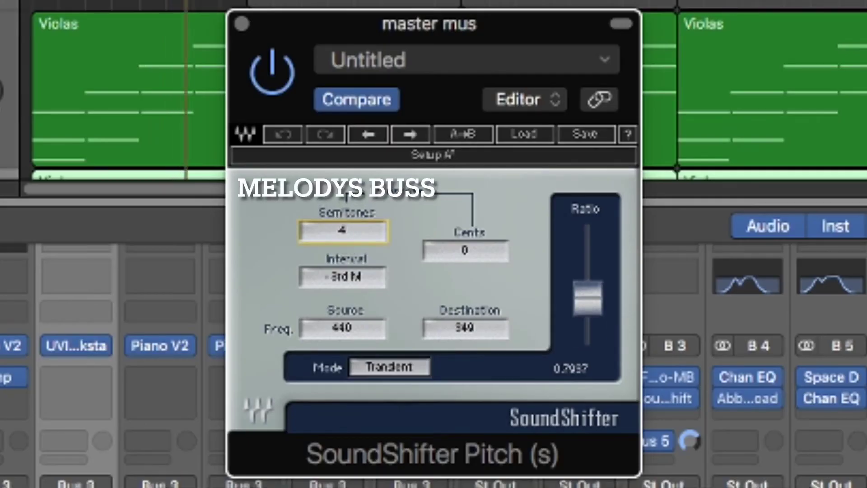
{"action": "left_click_drag", "start_coordinate": [342, 231], "coordinate": [342, 225]}
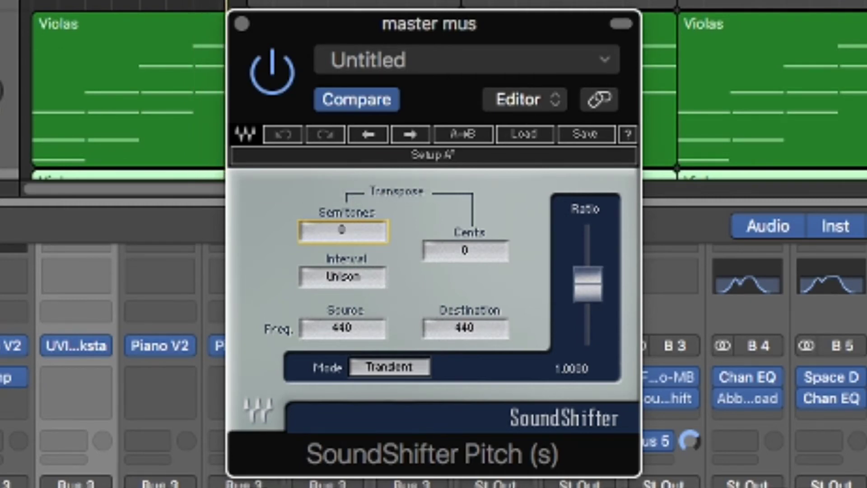
{"action": "left_click_drag", "start_coordinate": [342, 231], "coordinate": [342, 244]}
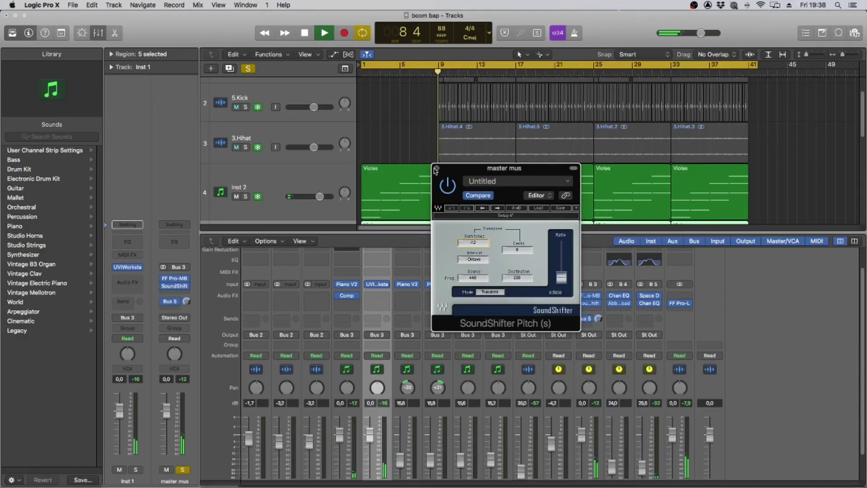
Step: Close the SoundShifter Pitch window and solo the drums bus alongside master mus to hear the drums and melody together
{"action": "left_click", "coordinate": [436, 168]}
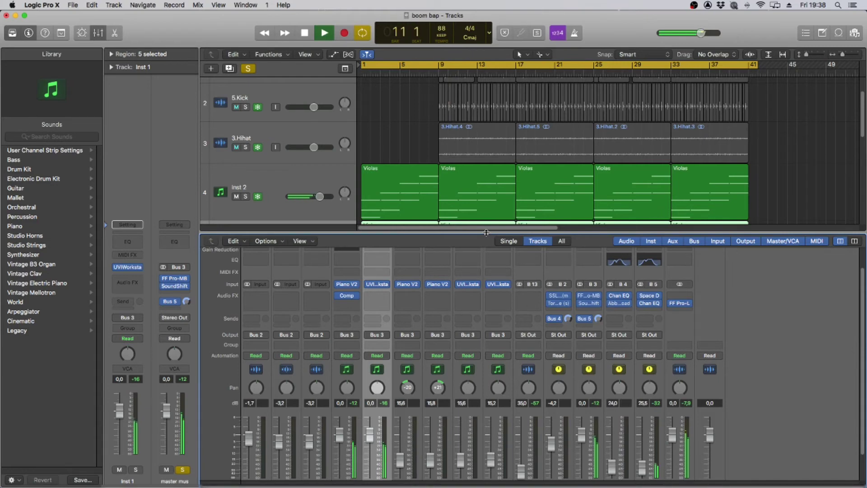
{"action": "scroll", "coordinate": [562, 384], "scroll_direction": "down", "scroll_amount": 3}
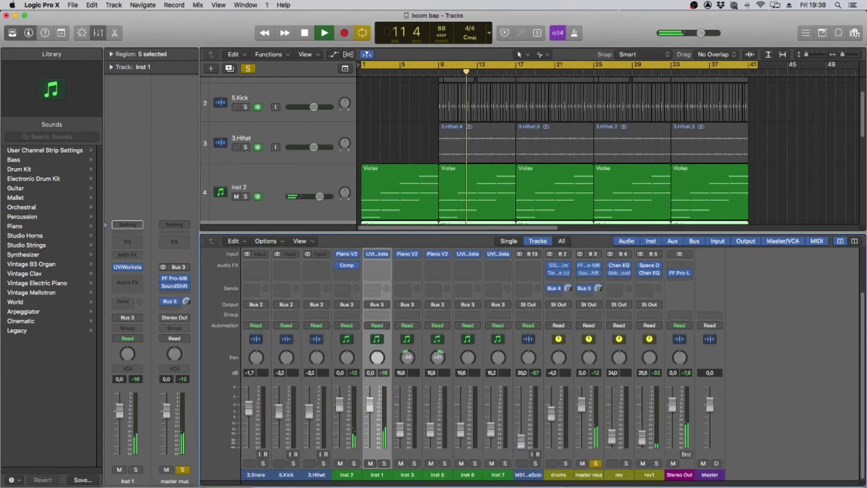
{"action": "left_click", "coordinate": [565, 462]}
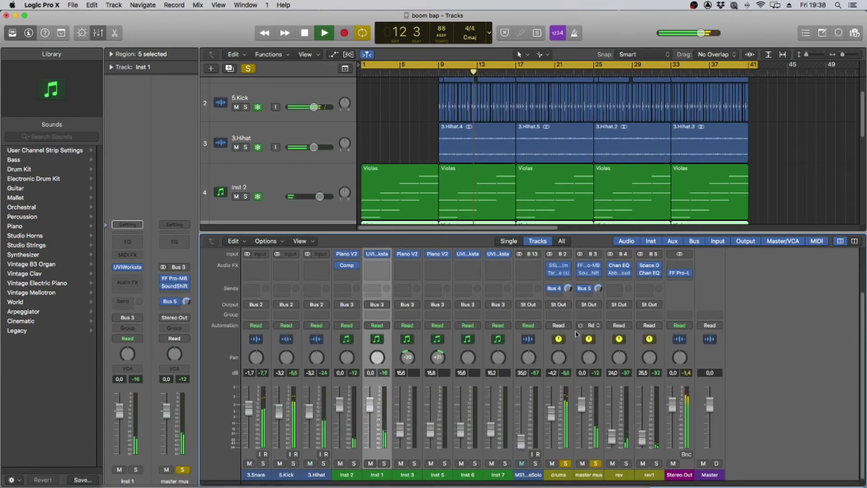
Step: Examine the insert plug-ins on the drums bus, including Torque, and move their windows out of the way
{"action": "scroll", "coordinate": [559, 322], "scroll_direction": "up", "scroll_amount": 1}
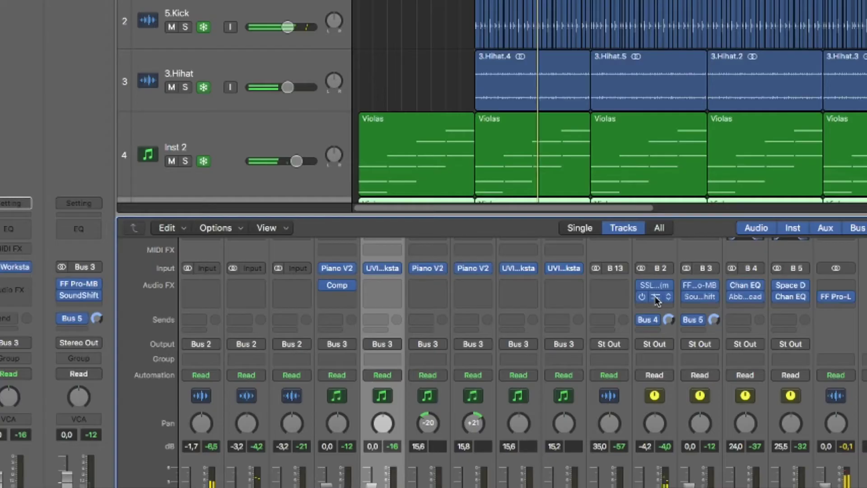
{"action": "left_click", "coordinate": [558, 288]}
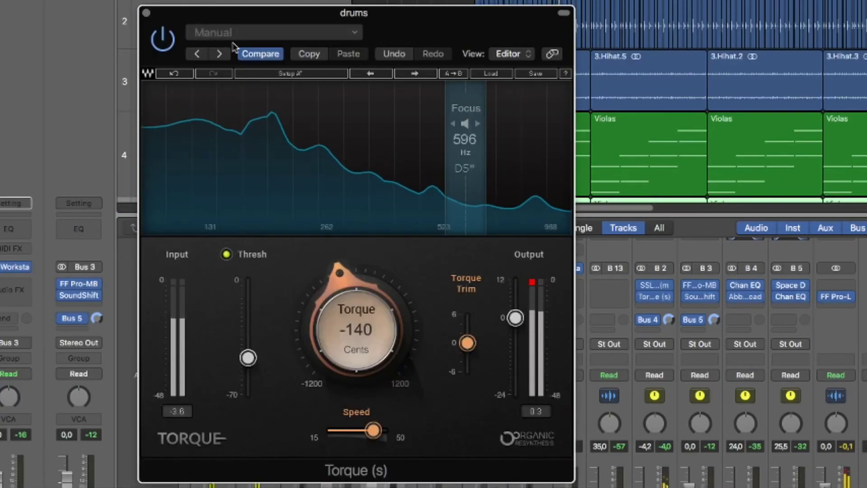
{"action": "left_click", "coordinate": [146, 13]}
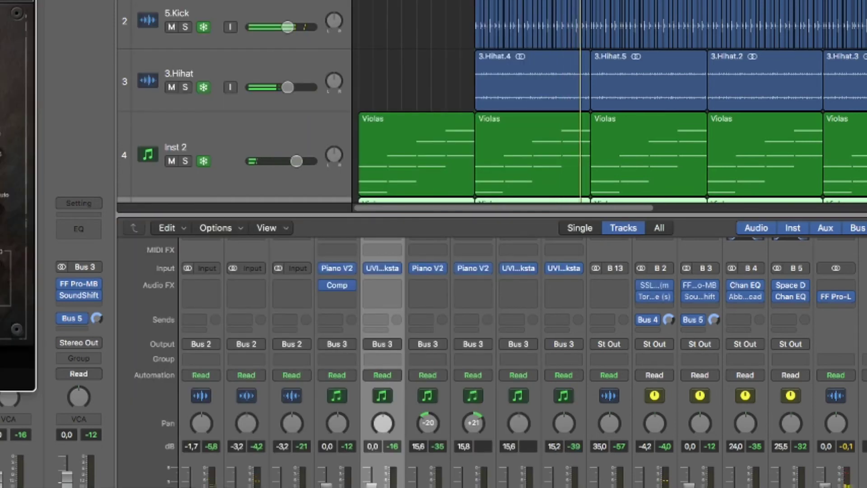
{"action": "left_click_drag", "start_coordinate": [0, 0], "coordinate": [506, 41]}
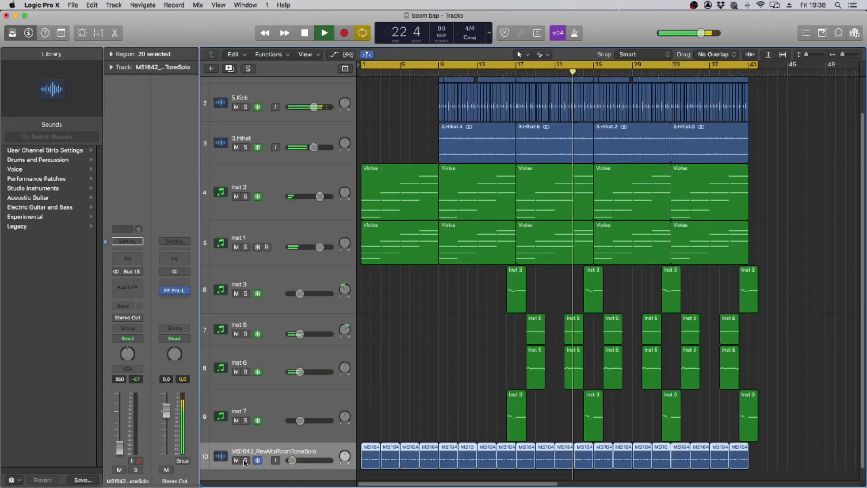
Step: Audition the MS1642_RevAltsRoomToneSolo track on its own and stop playback
{"action": "left_click", "coordinate": [245, 460]}
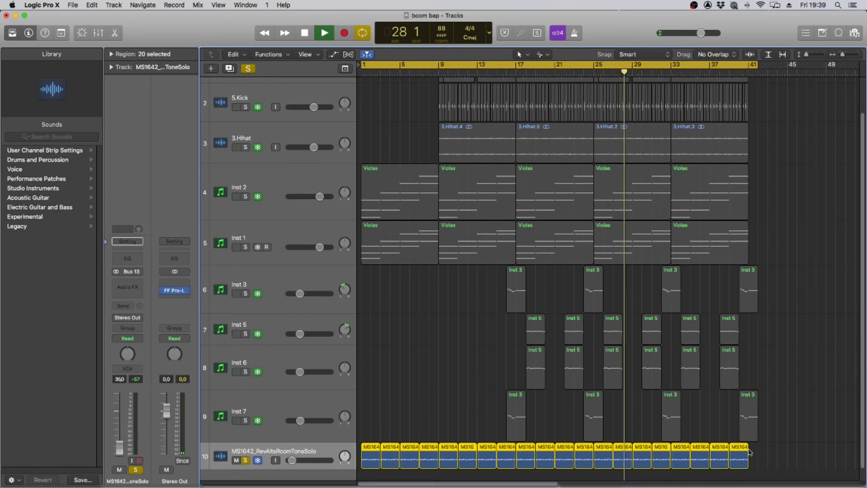
{"action": "key", "text": "space"}
Step: Select all regions on the MS1642_RevAltsRoomToneSolo track and set the secondary pointer tool to the Fade tool
{"action": "left_click", "coordinate": [776, 455]}
{"action": "left_click_drag", "start_coordinate": [776, 455], "coordinate": [377, 457]}
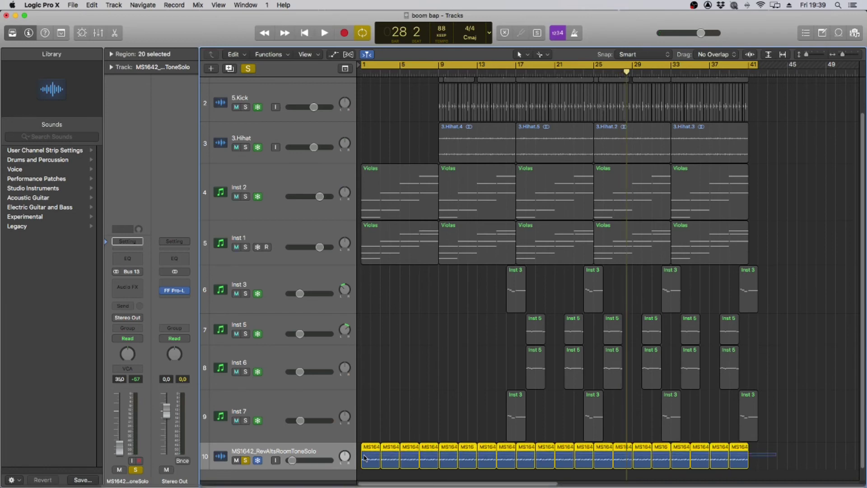
{"action": "left_click_drag", "start_coordinate": [843, 55], "coordinate": [846, 55]}
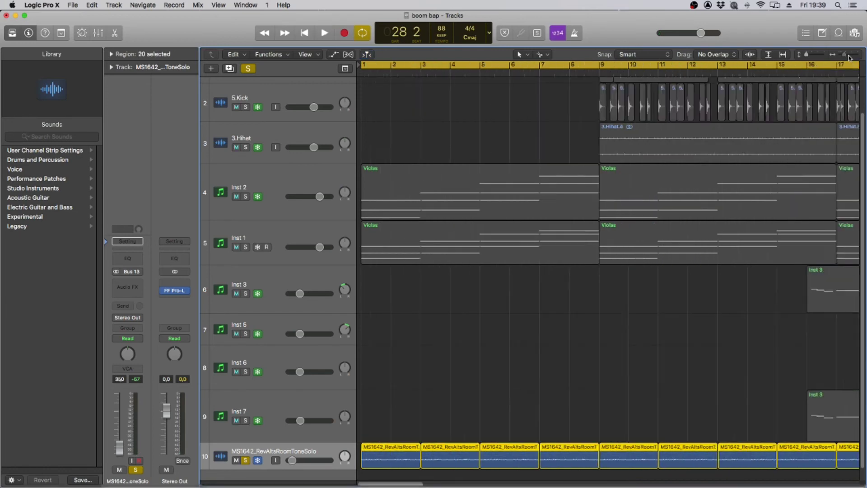
{"action": "left_click", "coordinate": [546, 55]}
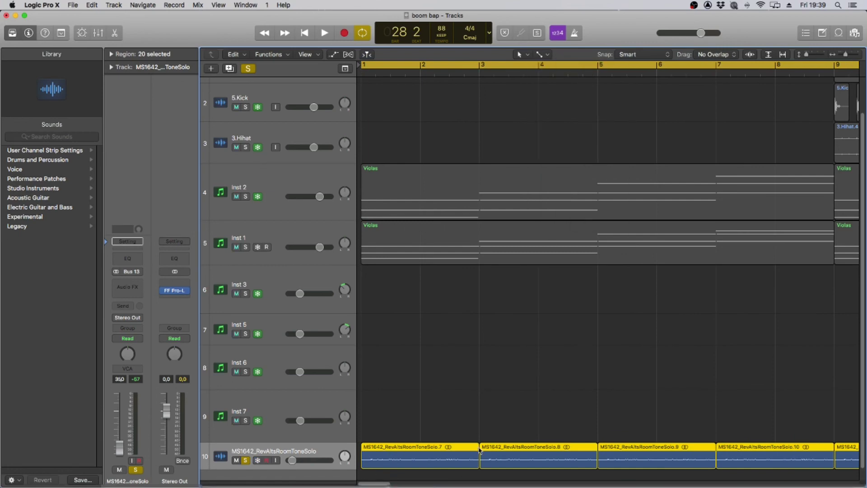